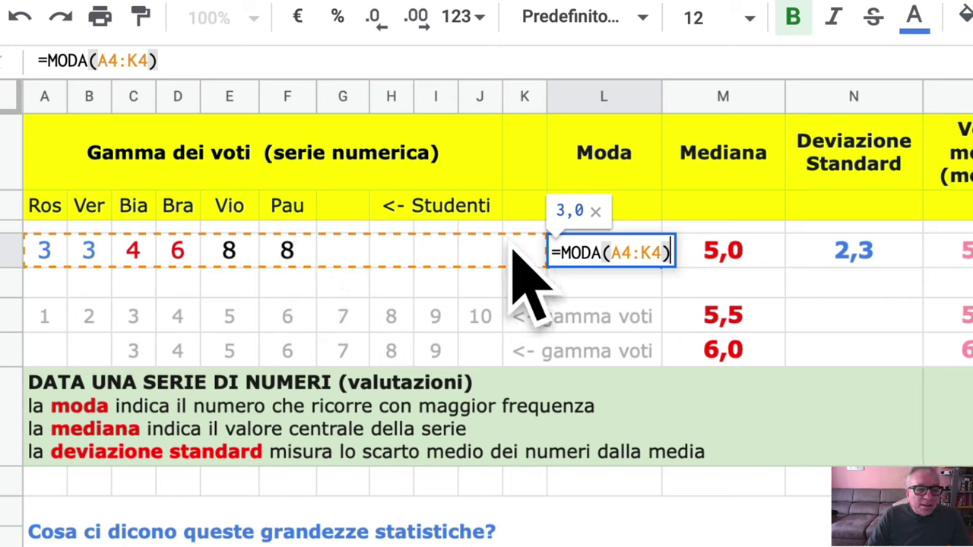
Inspect the formulas behind the Mediana, Deviazione Standard and Voto medio results in row 4.
{"action": "left_click", "coordinate": [731, 257]}
{"action": "double_click", "coordinate": [731, 257]}
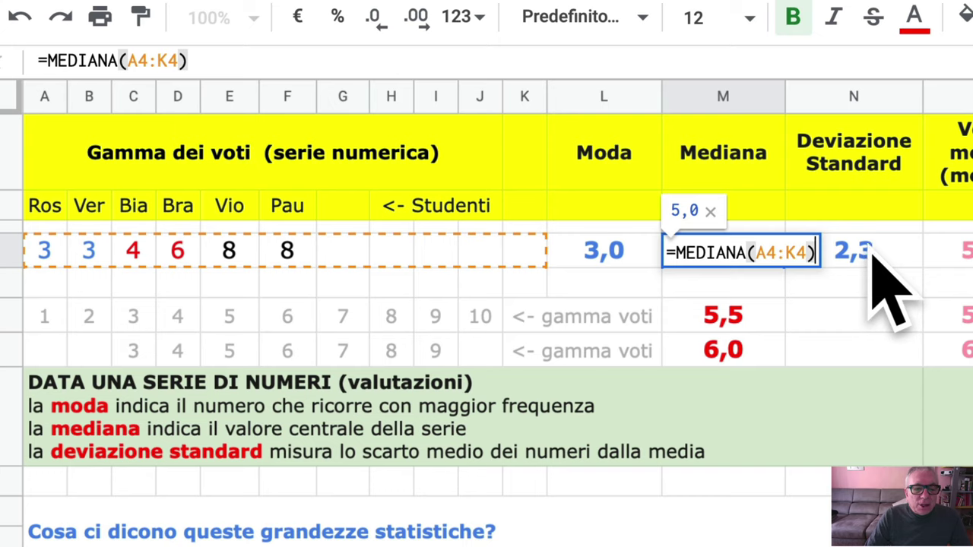
{"action": "double_click", "coordinate": [882, 291]}
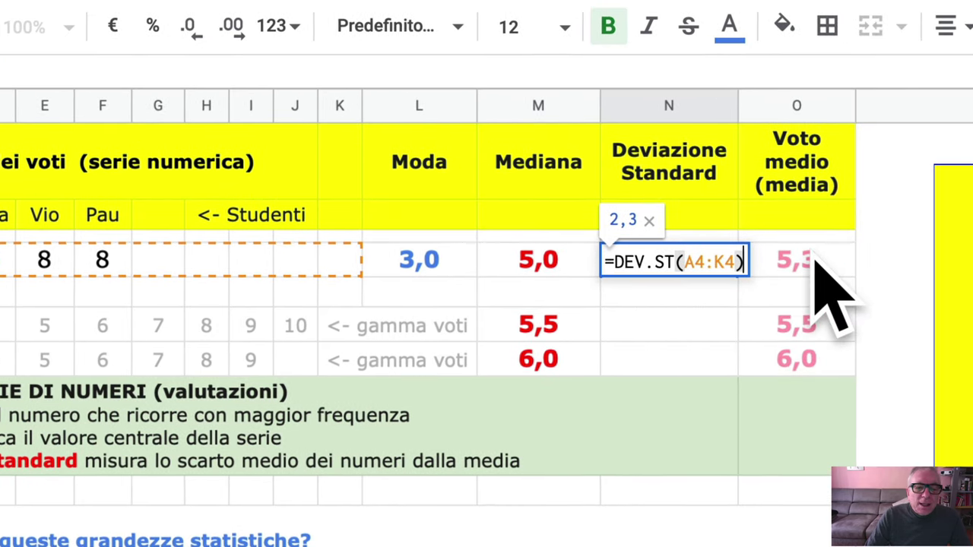
{"action": "double_click", "coordinate": [817, 262]}
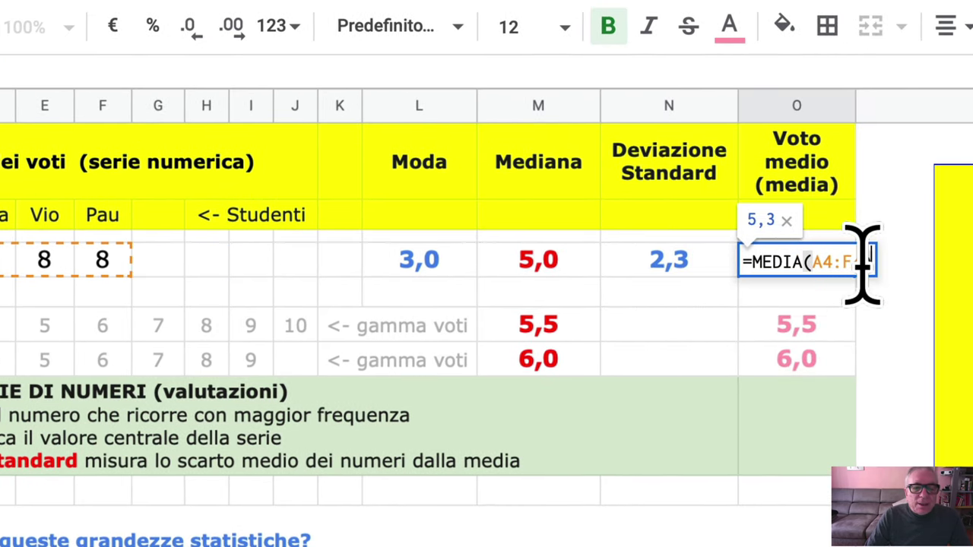
Leave the mean formula unchanged and switch to the workbook's second sheet, meant for inserting formulas.
{"action": "left_click", "coordinate": [912, 364]}
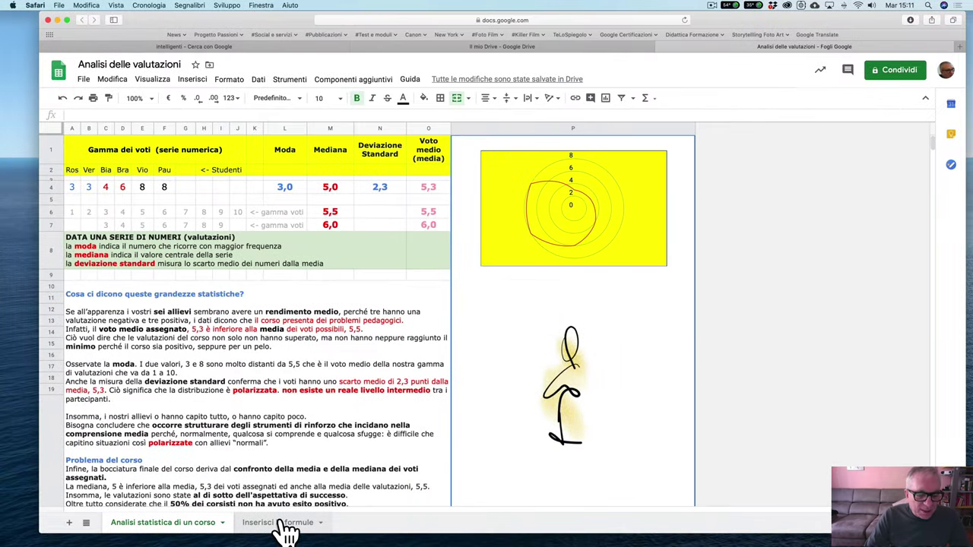
{"action": "left_click", "coordinate": [286, 523]}
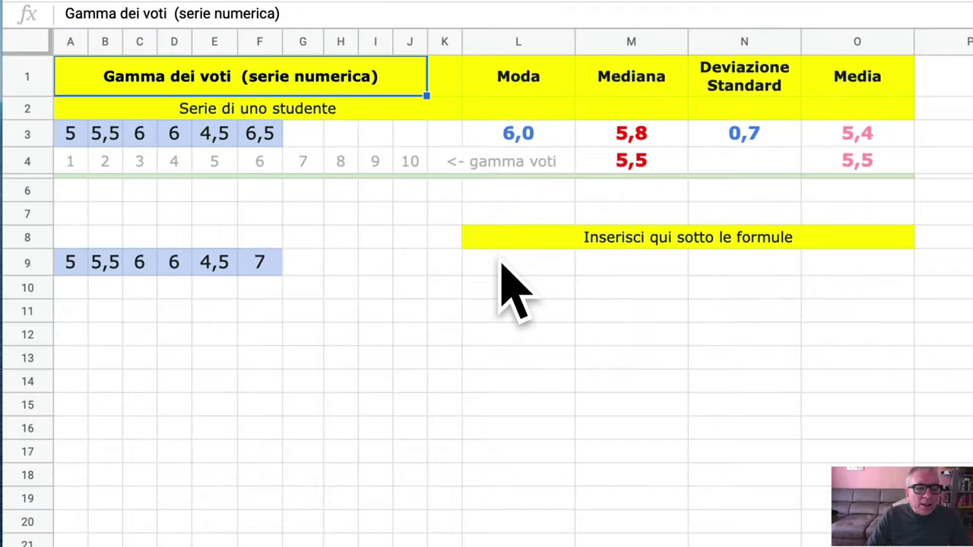
Try the suggested formula =MODA(A9:K9) in cell L9, check the range it covers and clear the cell.
{"action": "double_click", "coordinate": [501, 264]}
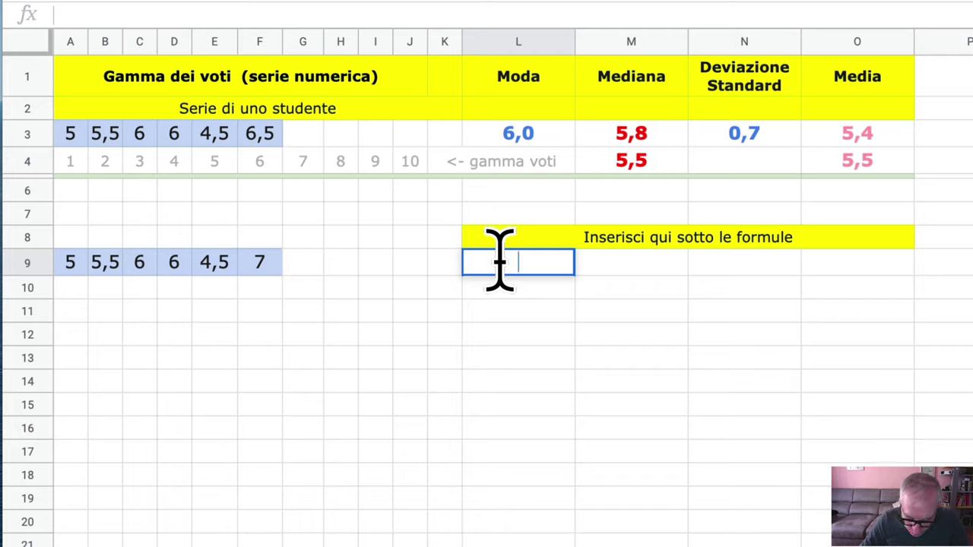
{"action": "type", "text": "="}
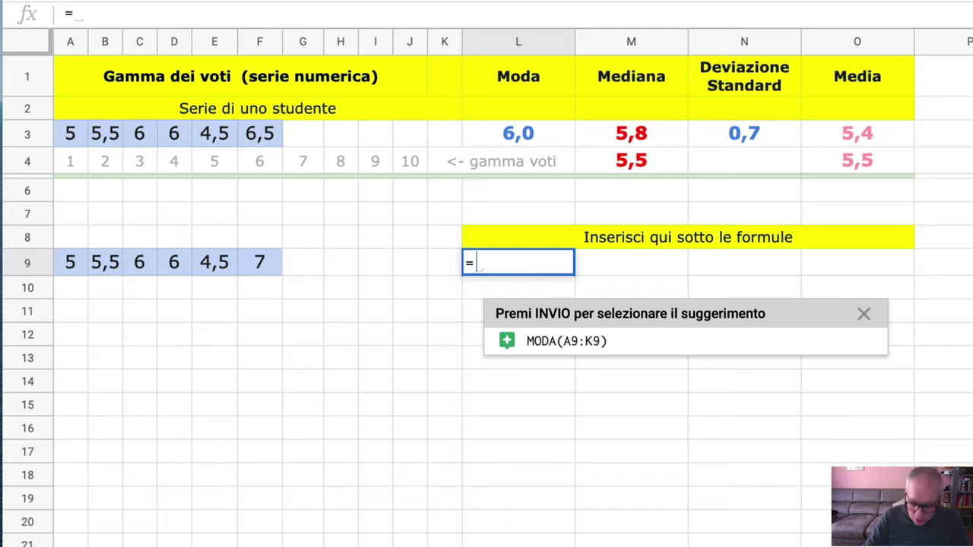
{"action": "type", "text": "mo"}
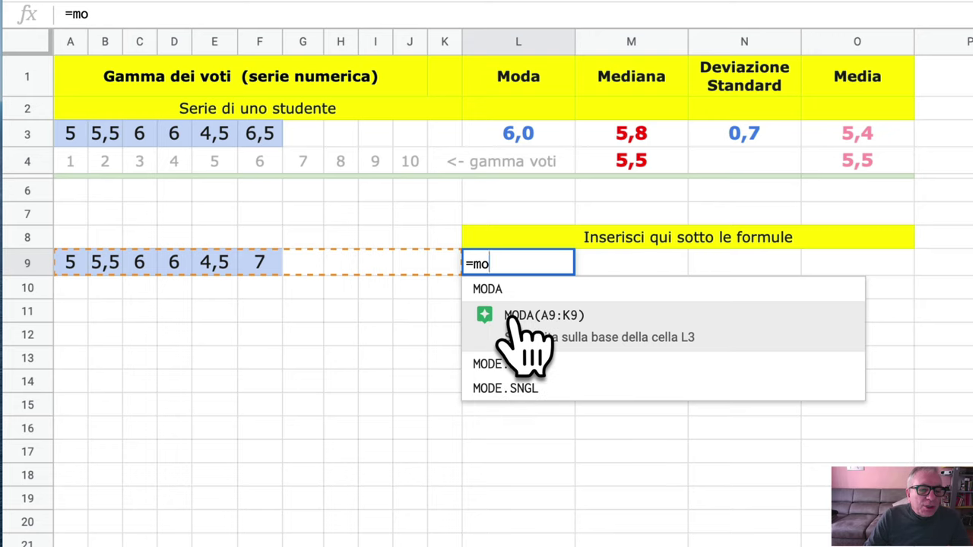
{"action": "left_click", "coordinate": [517, 315]}
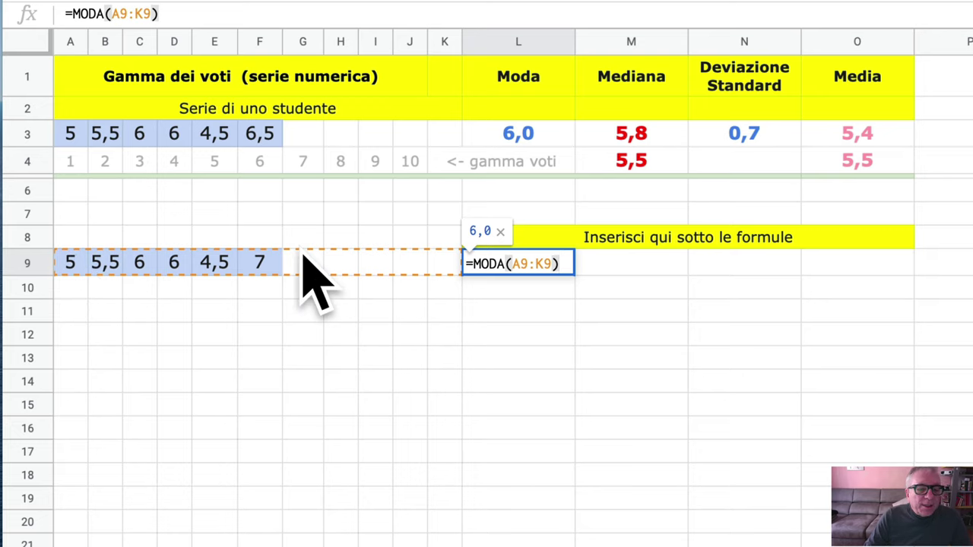
{"action": "left_click", "coordinate": [72, 267]}
{"action": "left_click", "coordinate": [519, 262]}
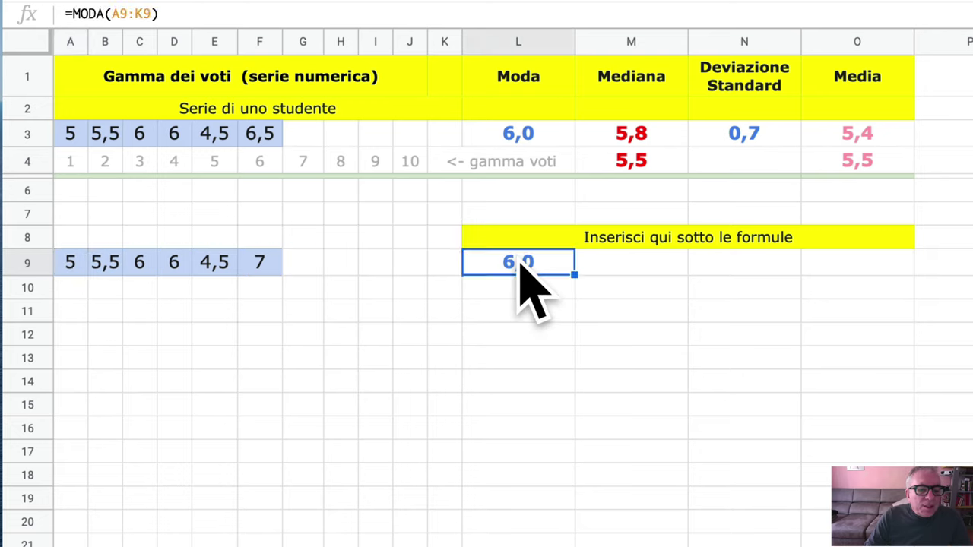
{"action": "double_click", "coordinate": [520, 262]}
{"action": "left_click_drag", "start_coordinate": [565, 263], "coordinate": [413, 261]}
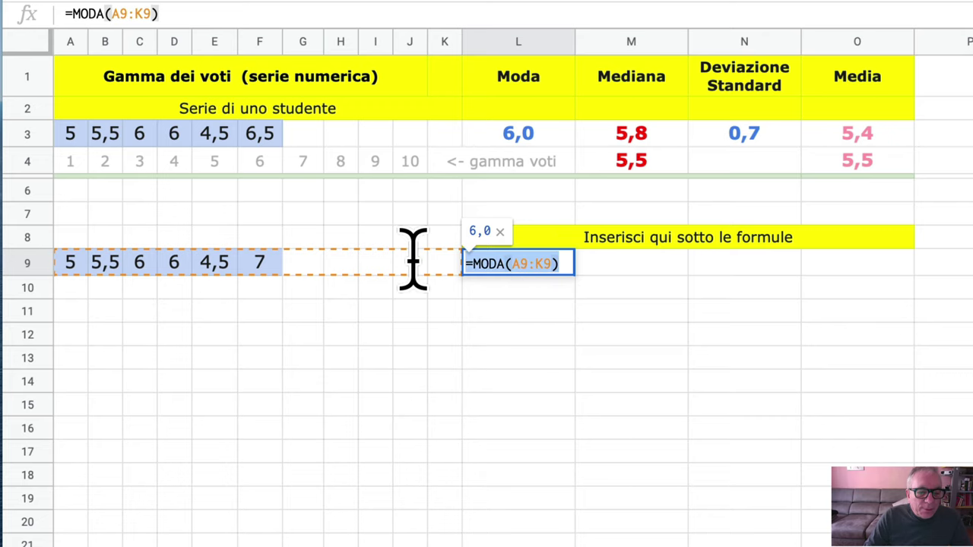
{"action": "key", "text": "ctrl+x"}
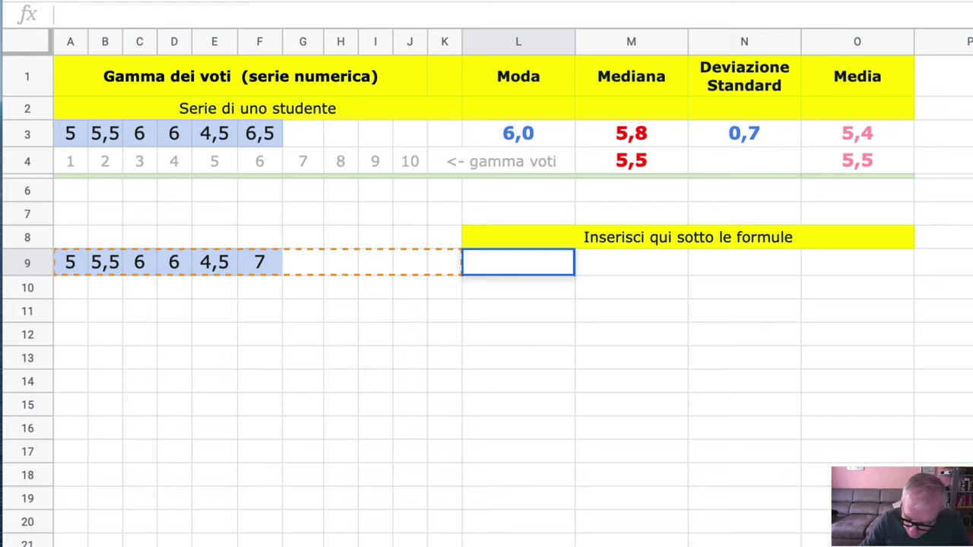
Enter the formula =MODA(A9:F9) in cell L9, picking the grades in row 9 as its range.
{"action": "type", "text": "=moda"}
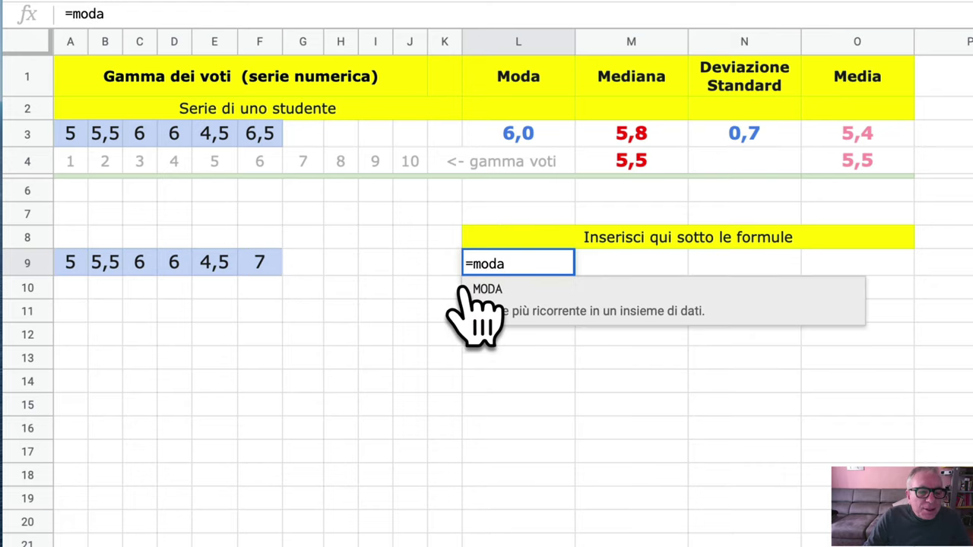
{"action": "left_click", "coordinate": [487, 290]}
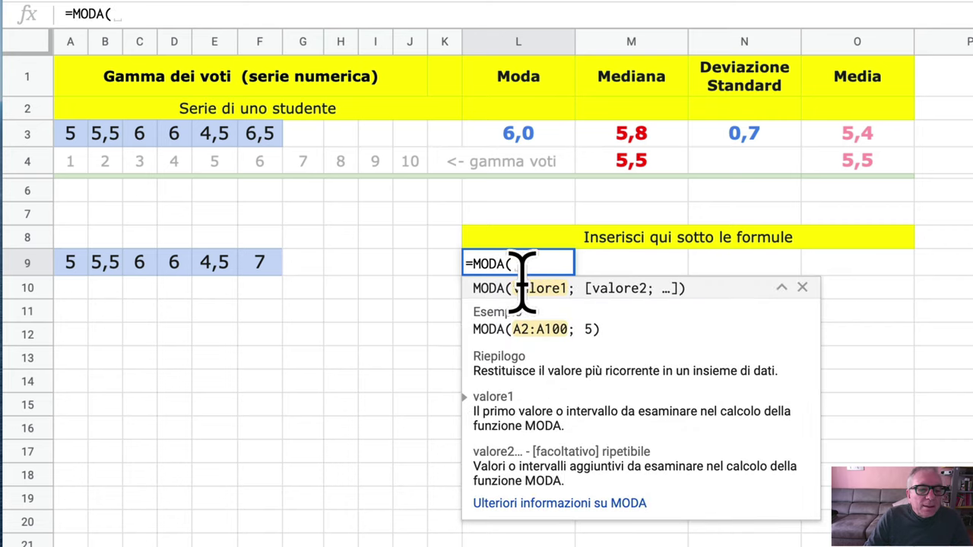
{"action": "left_click", "coordinate": [73, 262]}
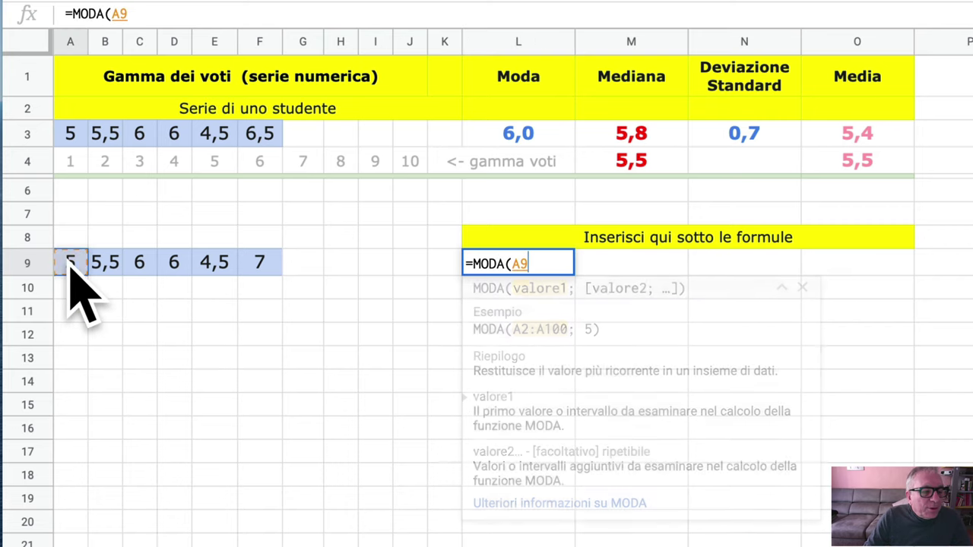
{"action": "left_click_drag", "start_coordinate": [73, 265], "coordinate": [260, 266]}
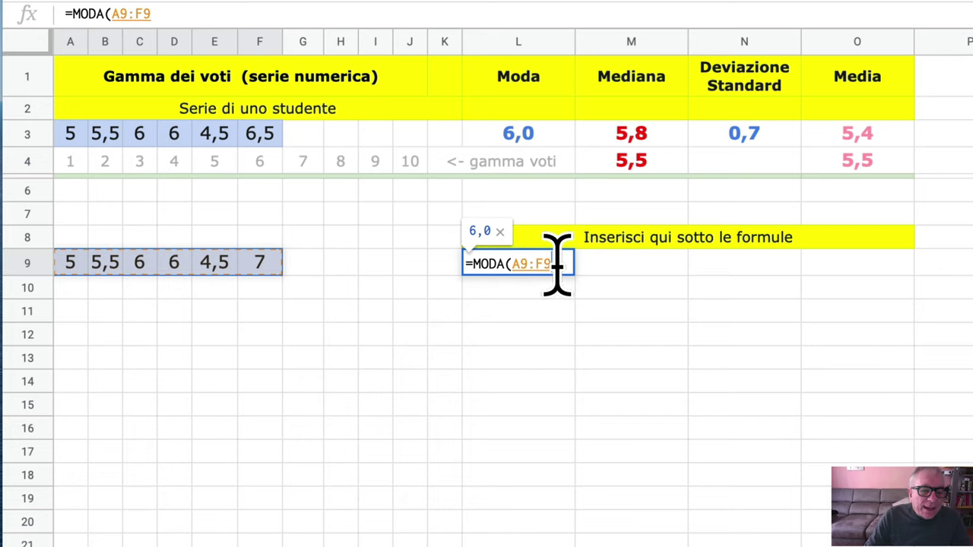
{"action": "type", "text": ")"}
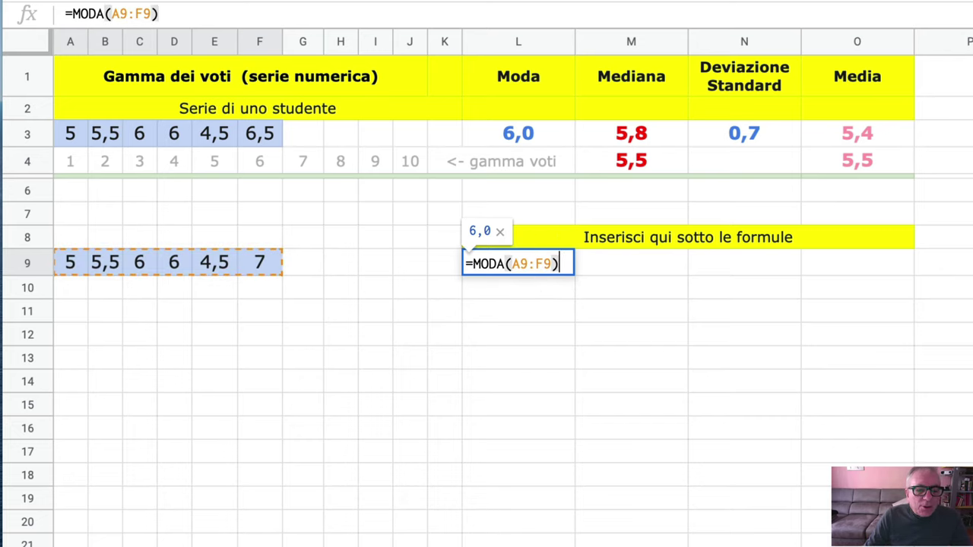
{"action": "key", "text": "Return"}
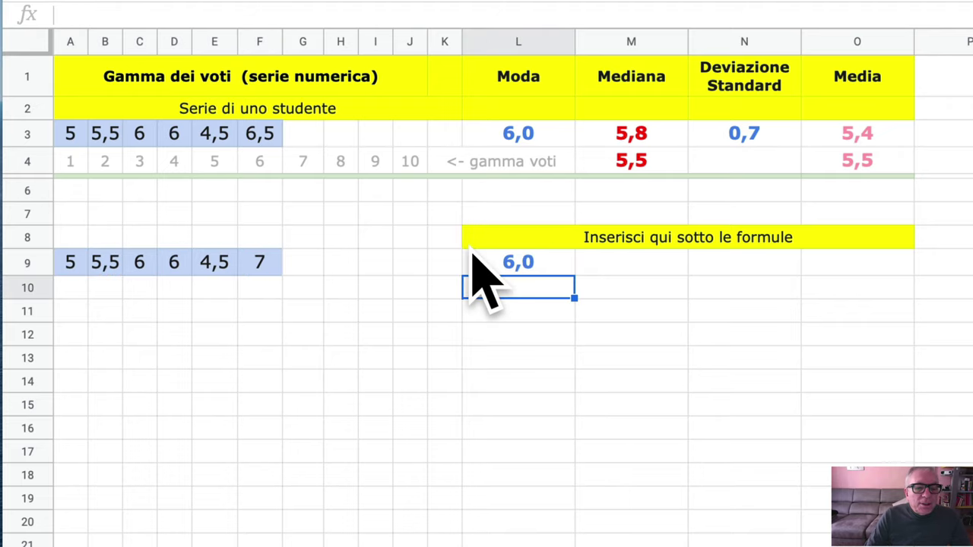
Copy the grade series A9:F9 and paste it into row 13 starting at A13.
{"action": "left_click", "coordinate": [69, 262]}
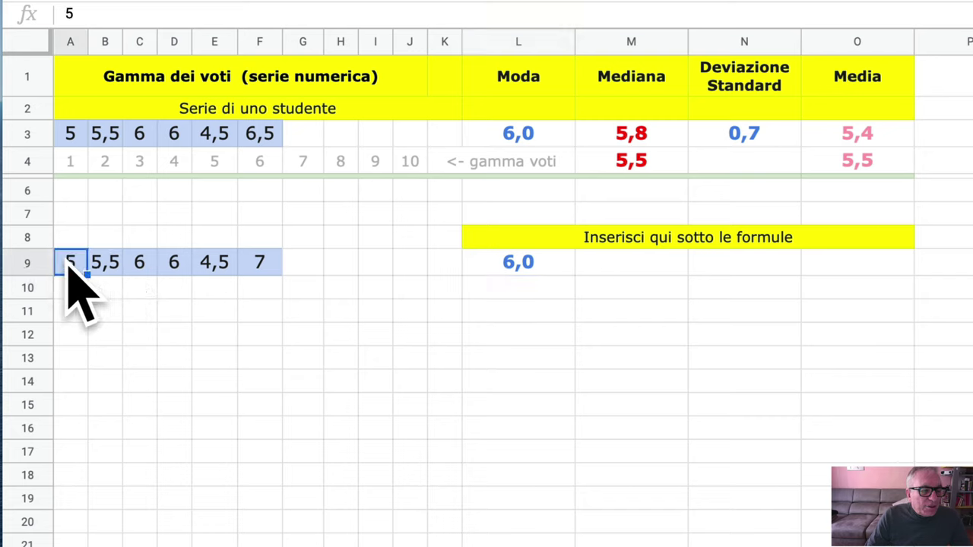
{"action": "left_click", "coordinate": [259, 262], "text": "shift"}
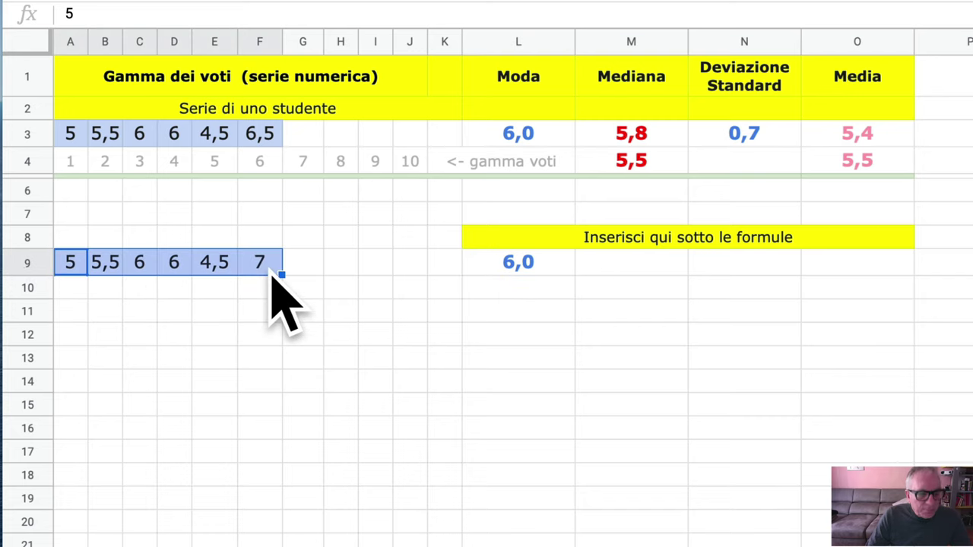
{"action": "left_click", "coordinate": [69, 357]}
{"action": "key", "text": "ctrl+v"}
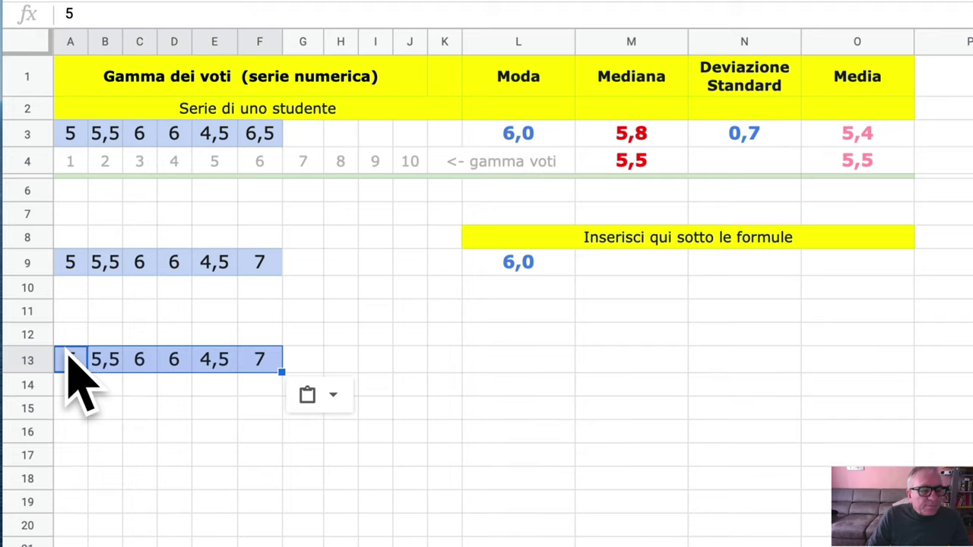
Change the copied grades in row 13: set E13 to 5, C13 to 4, B13 to 0 and F13 to 10.
{"action": "left_click", "coordinate": [209, 359]}
{"action": "type", "text": "5"}
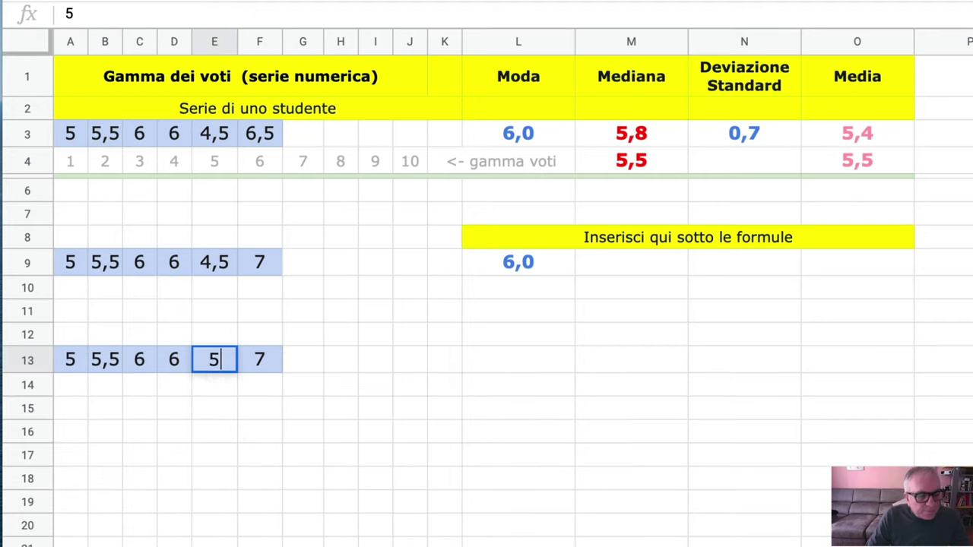
{"action": "left_click", "coordinate": [142, 365]}
{"action": "type", "text": "4"}
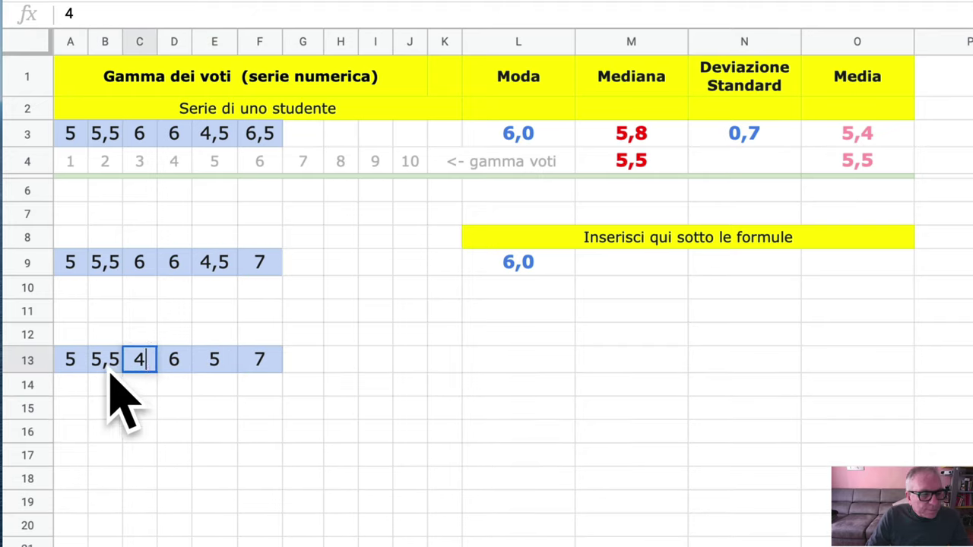
{"action": "left_click", "coordinate": [101, 371]}
{"action": "type", "text": "0"}
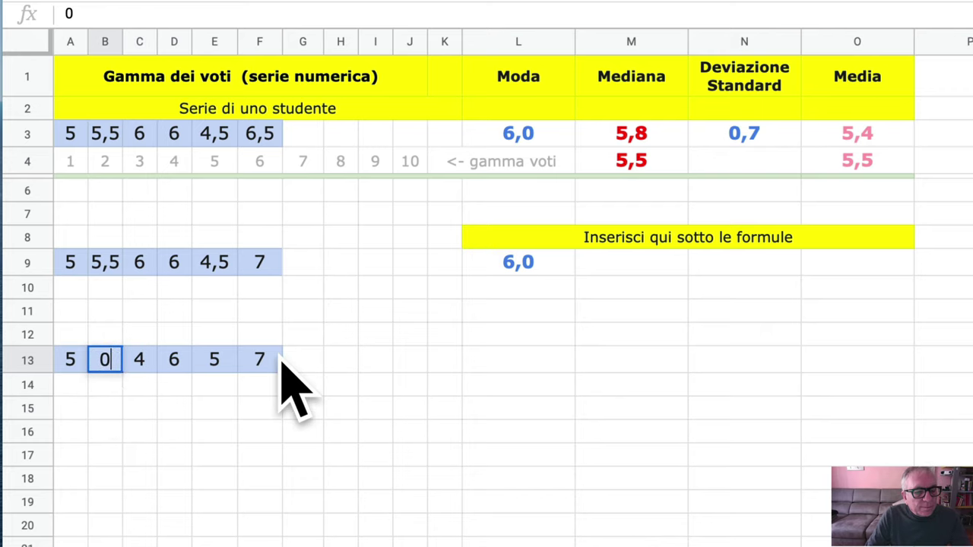
{"action": "left_click", "coordinate": [263, 366]}
{"action": "type", "text": "10"}
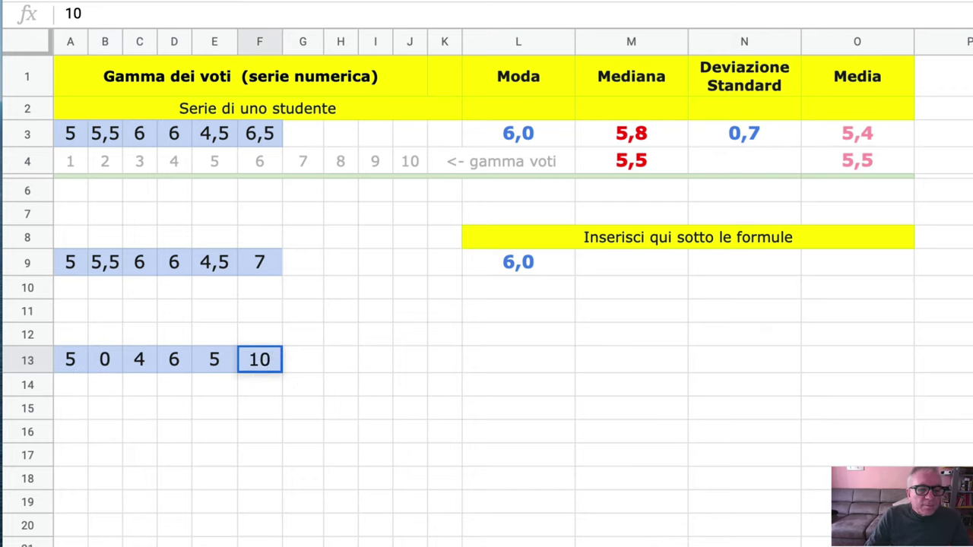
{"action": "left_click", "coordinate": [556, 332]}
{"action": "left_click", "coordinate": [484, 371]}
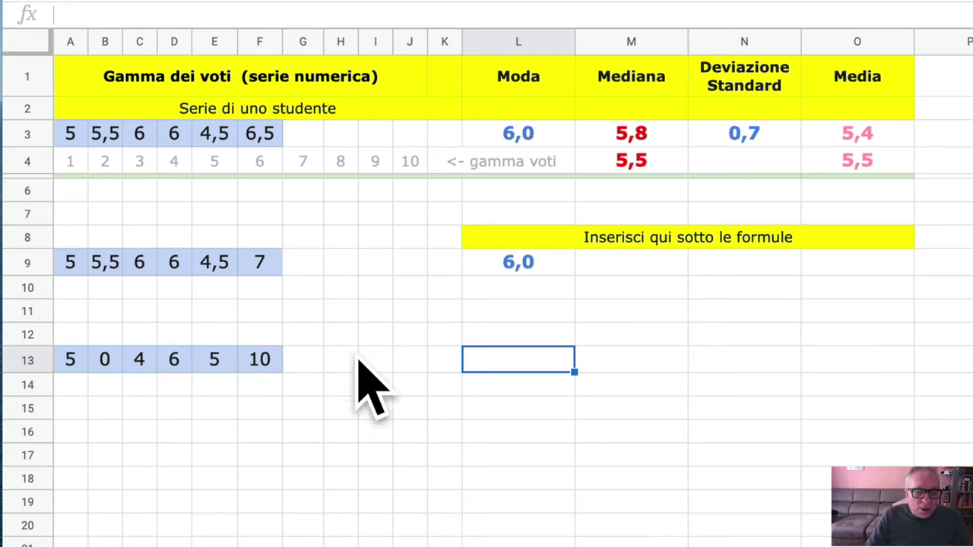
Fill the MODA formula from L9 down through L13.
{"action": "left_click", "coordinate": [519, 267]}
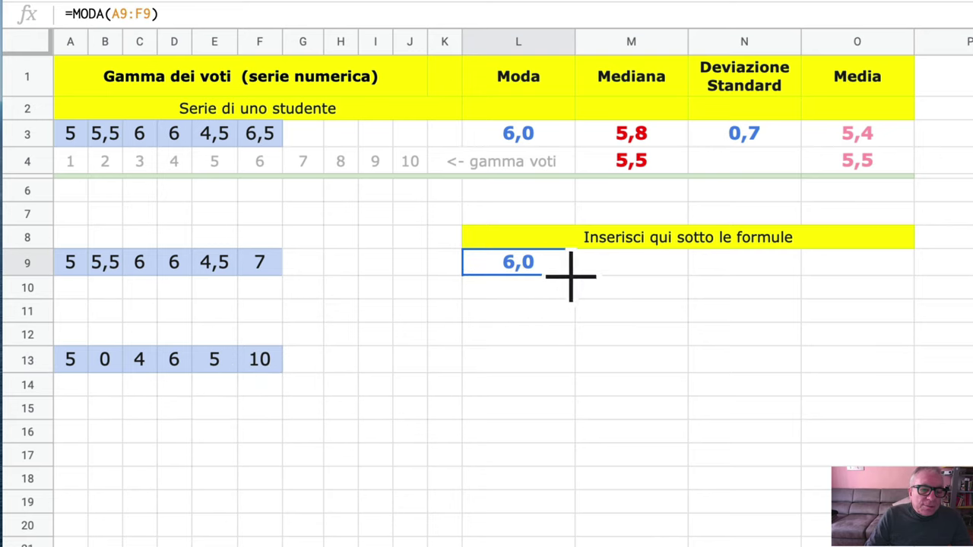
{"action": "left_click_drag", "start_coordinate": [572, 274], "coordinate": [567, 373]}
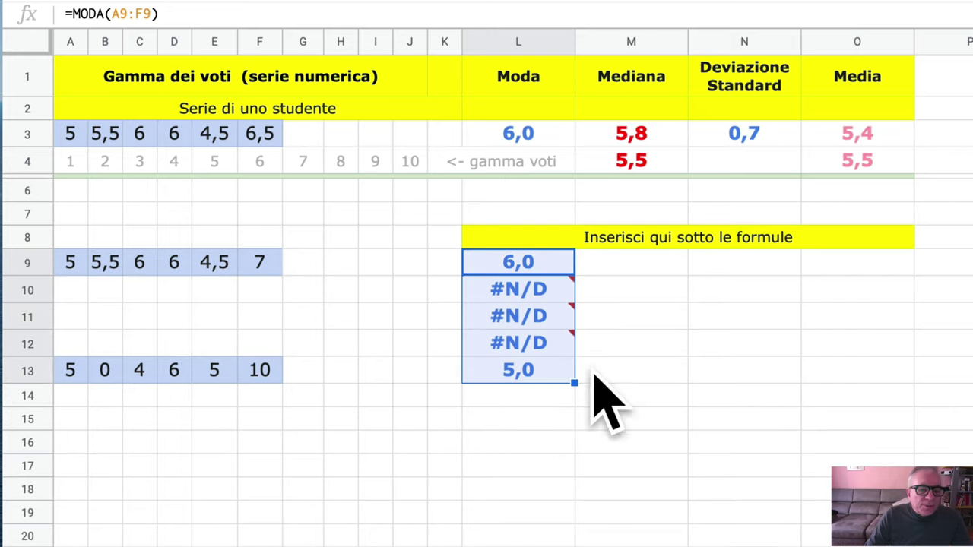
{"action": "left_click", "coordinate": [487, 419]}
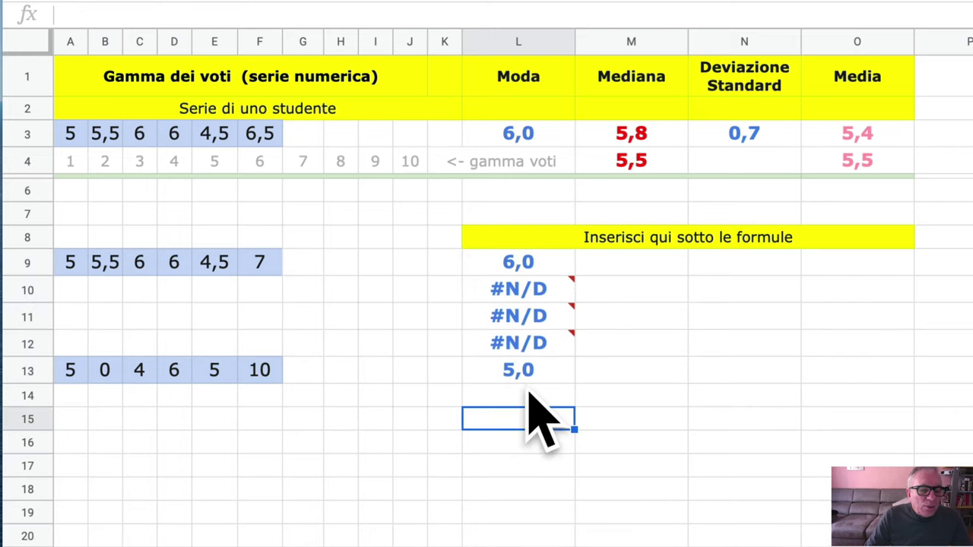
Examine the error in L10 and compare the ranges used by the MODA formulas in L13 and L9.
{"action": "left_click", "coordinate": [528, 306]}
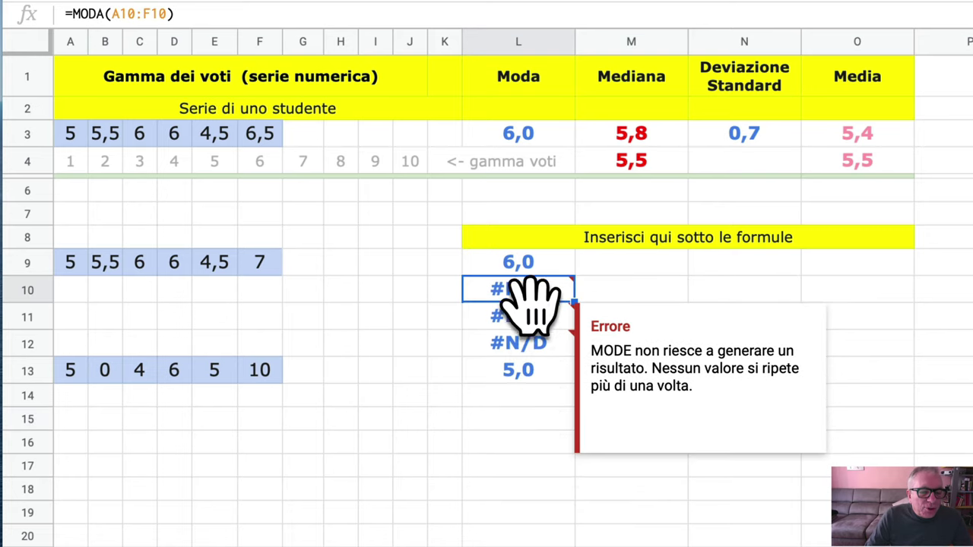
{"action": "left_click", "coordinate": [517, 380]}
{"action": "double_click", "coordinate": [521, 389]}
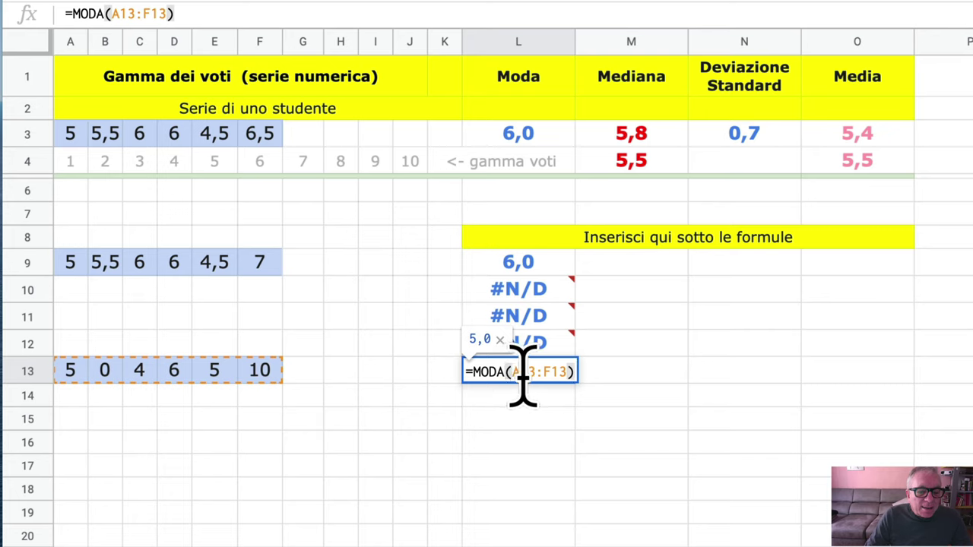
{"action": "left_click", "coordinate": [533, 262]}
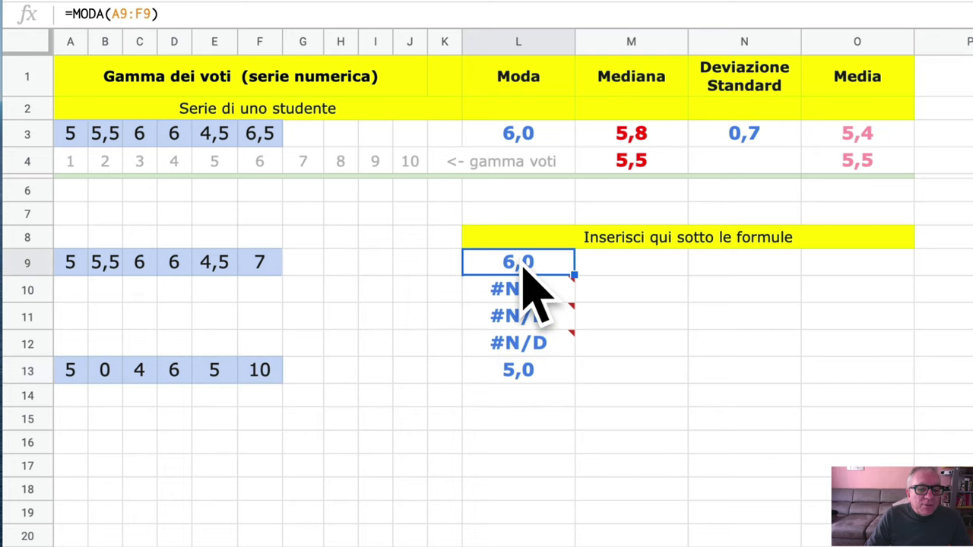
{"action": "double_click", "coordinate": [535, 265]}
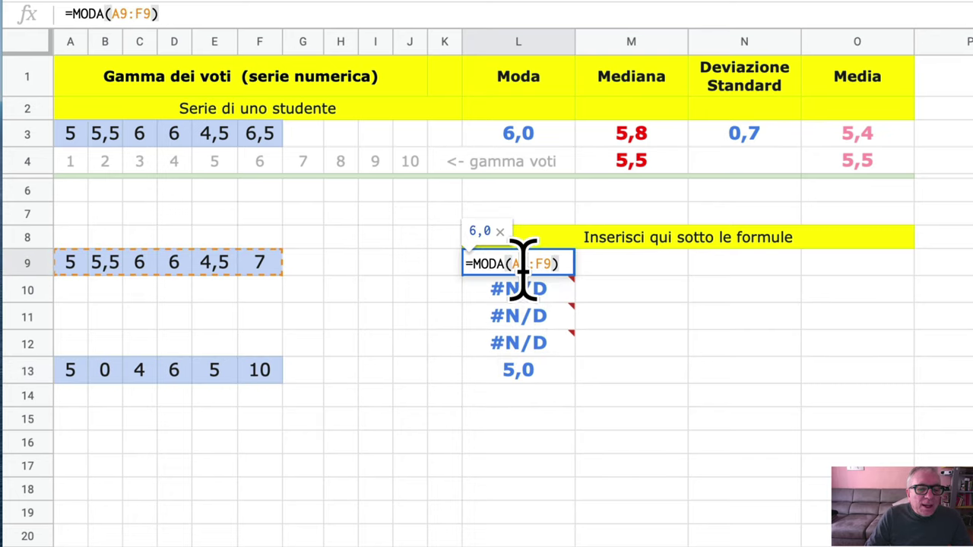
Start a MEDIANA formula in cell M9 using the grade range A9:F9.
{"action": "left_click", "coordinate": [619, 289]}
{"action": "double_click", "coordinate": [618, 263]}
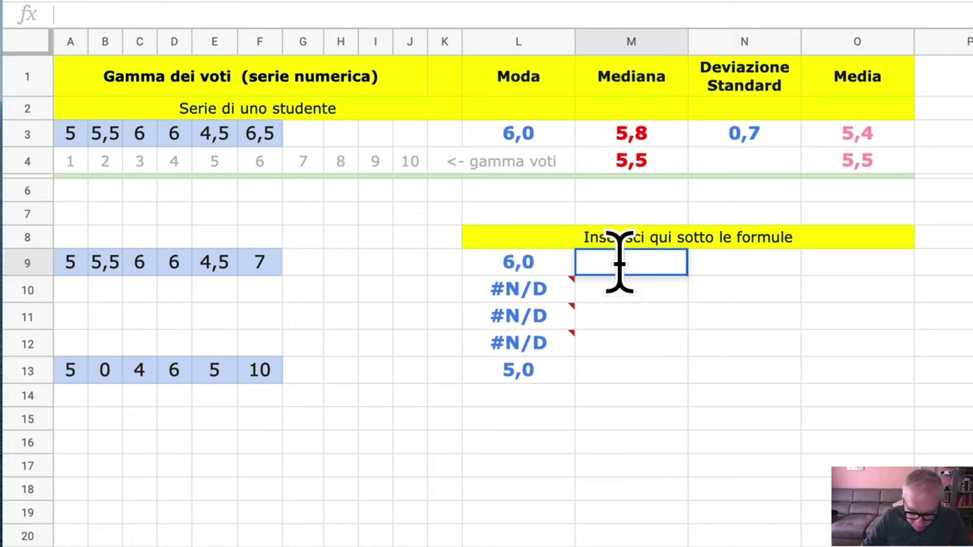
{"action": "type", "text": "=med"}
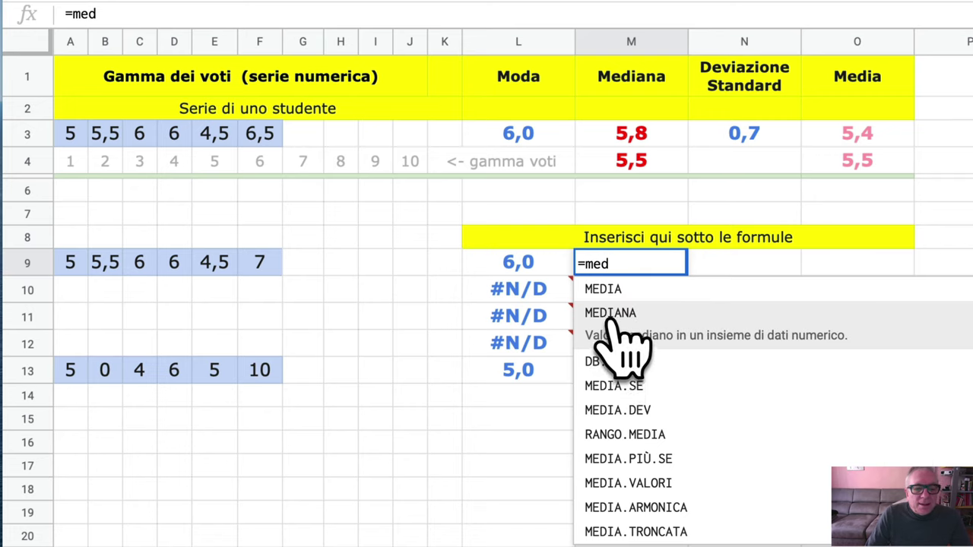
{"action": "left_click", "coordinate": [613, 317]}
{"action": "left_click", "coordinate": [71, 266]}
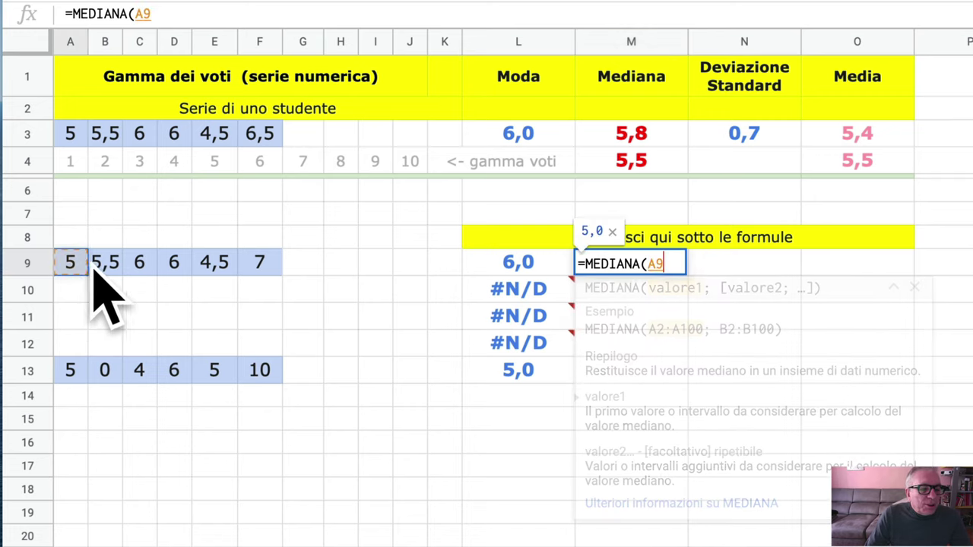
{"action": "left_click_drag", "start_coordinate": [93, 272], "coordinate": [260, 268]}
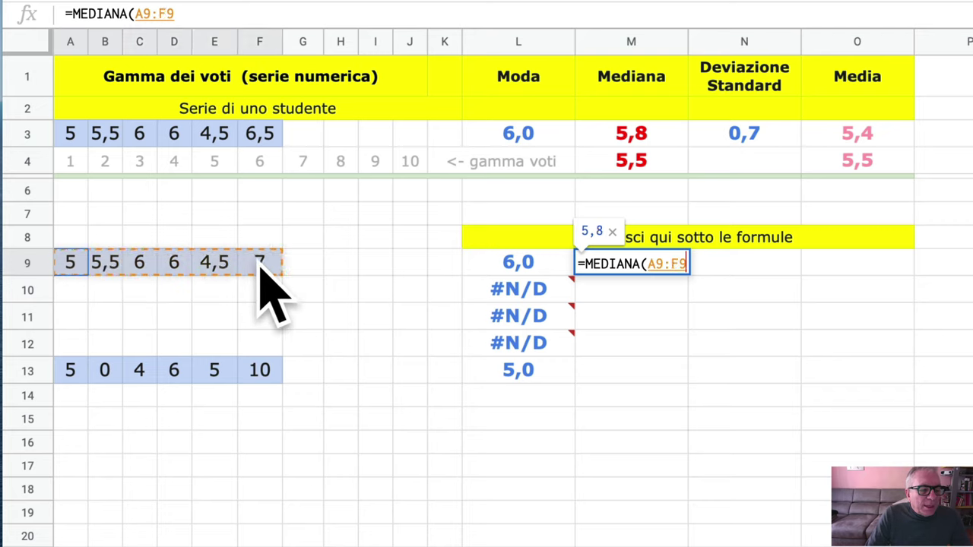
{"action": "left_click_drag", "start_coordinate": [260, 266], "coordinate": [260, 268]}
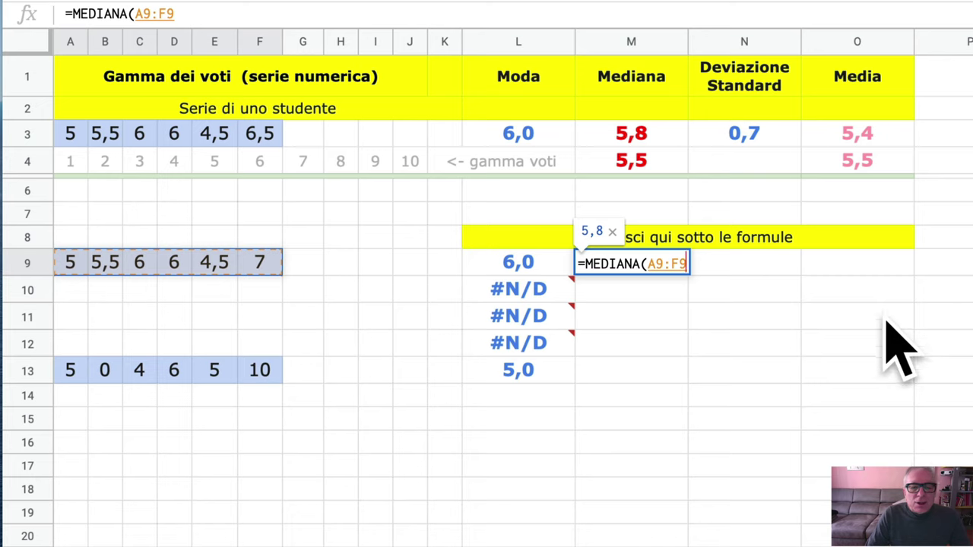
{"action": "left_click", "coordinate": [837, 354]}
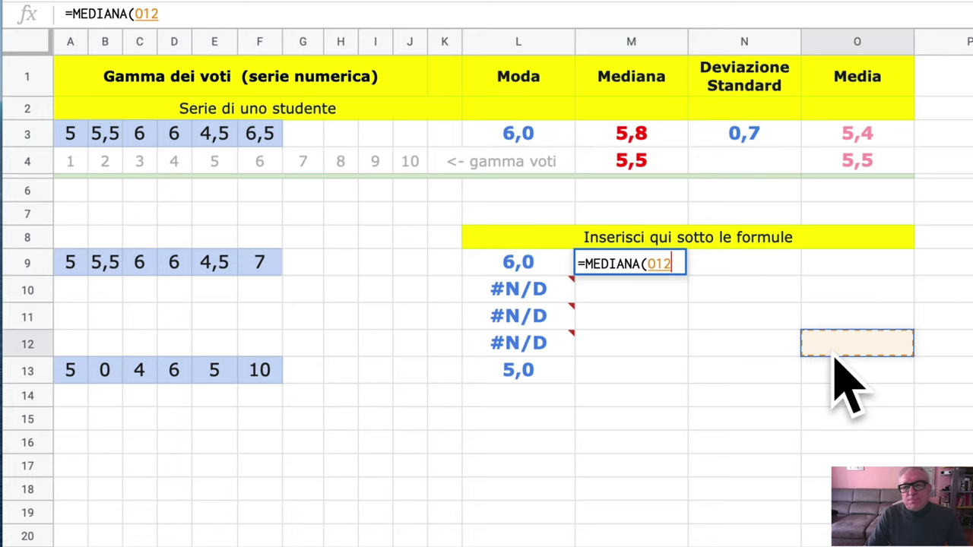